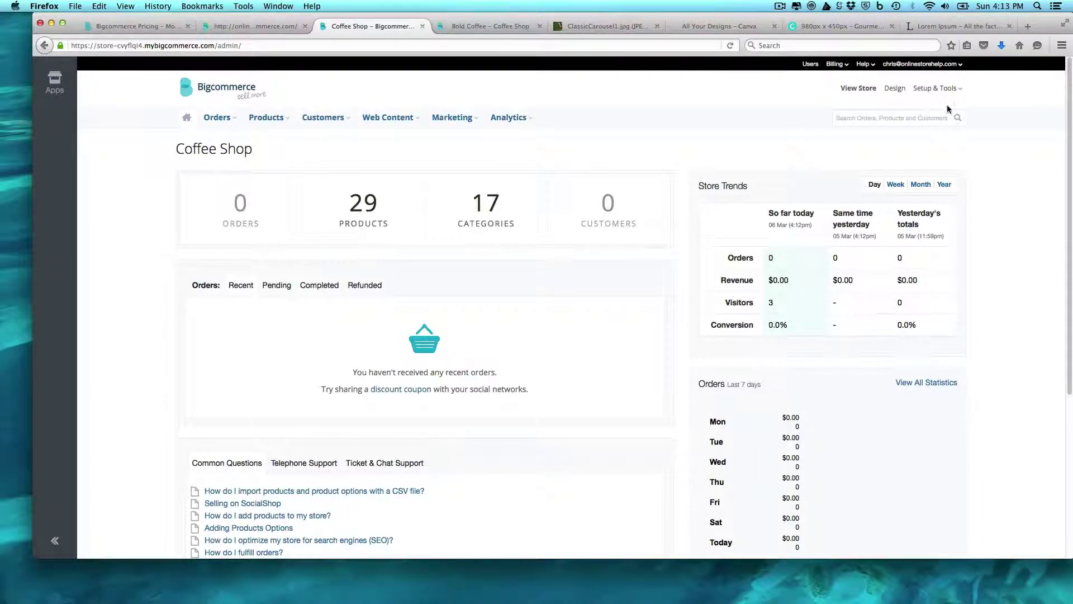
# - In the Payments settings, tick Square next to Stripe under More payment methods
pyautogui.moveTo(953, 88)
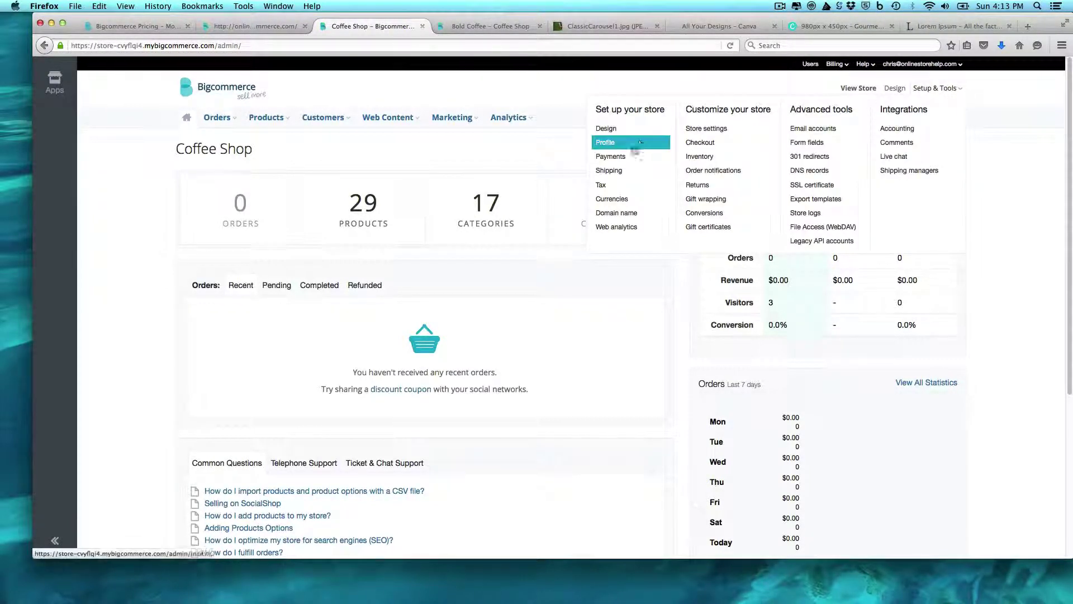
pyautogui.click(628, 155)
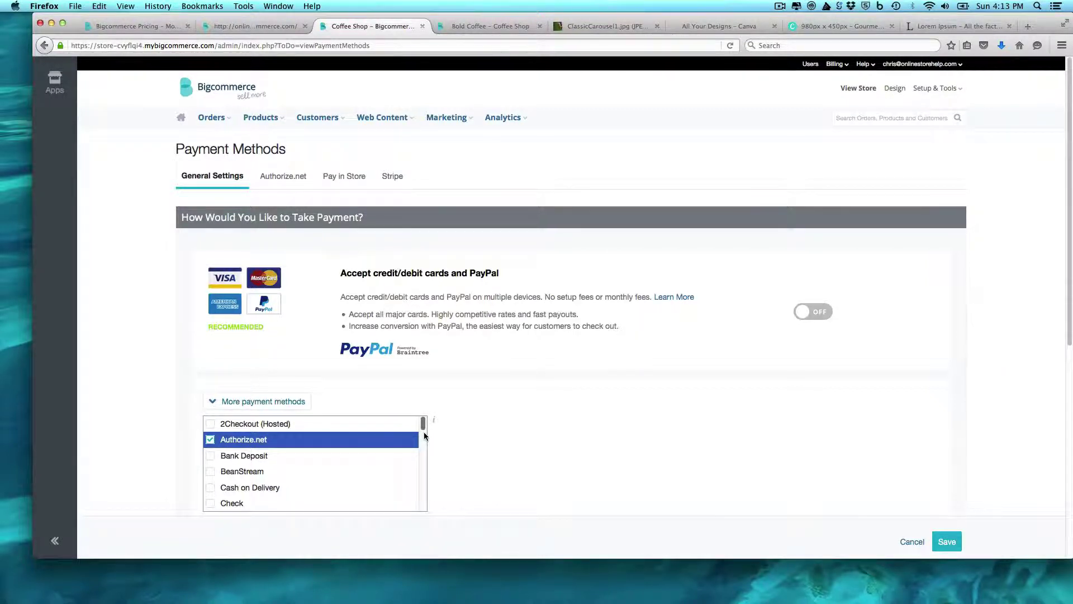
pyautogui.scroll(-5, 424, 432)
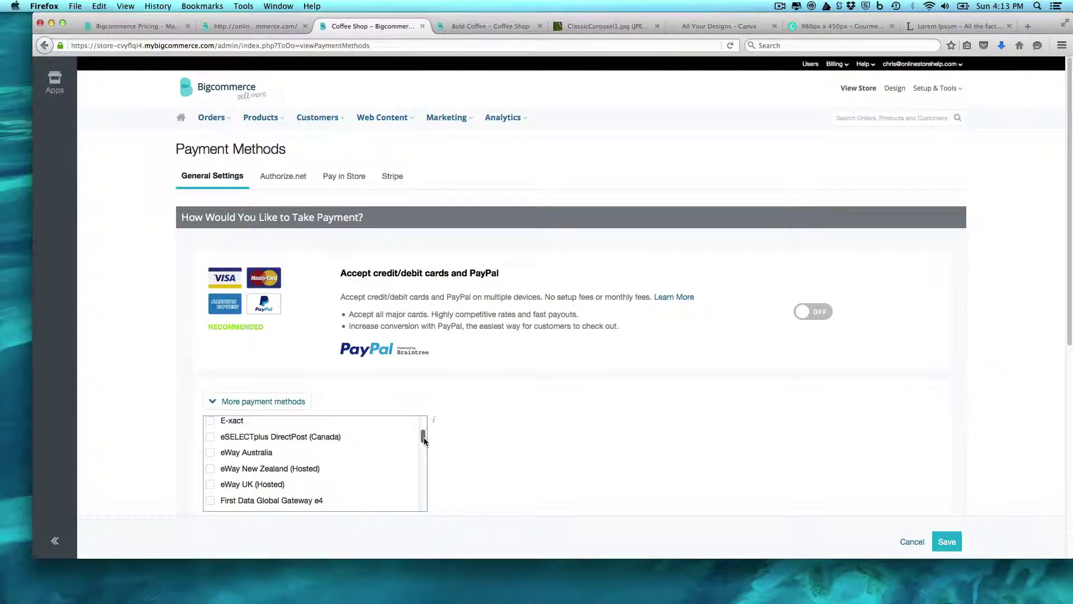
pyautogui.moveTo(424, 441); pyautogui.dragTo(425, 465)
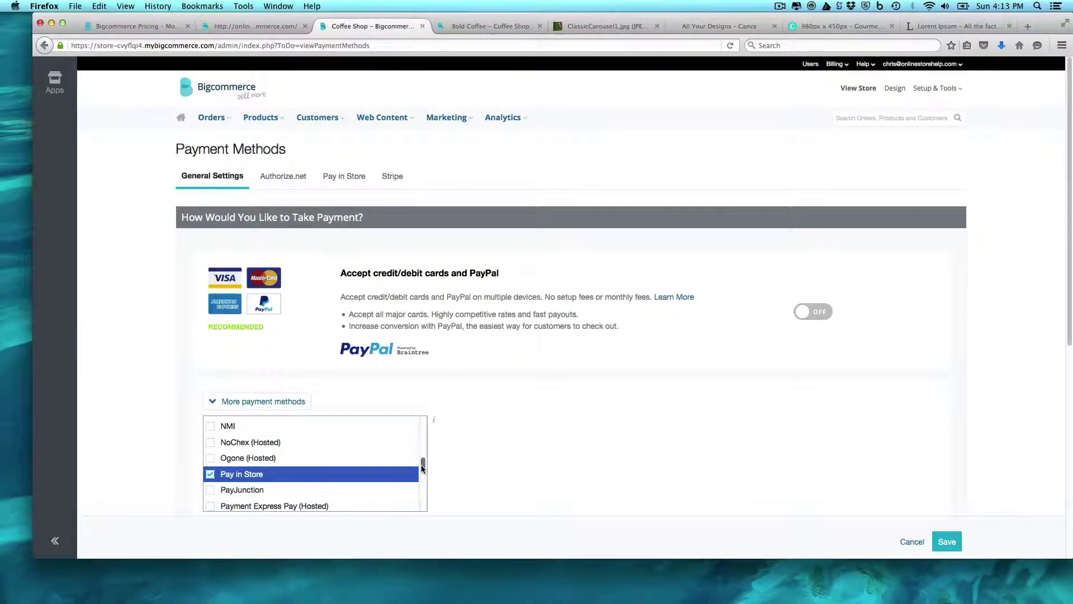
pyautogui.moveTo(421, 464); pyautogui.dragTo(424, 508)
pyautogui.click(237, 460)
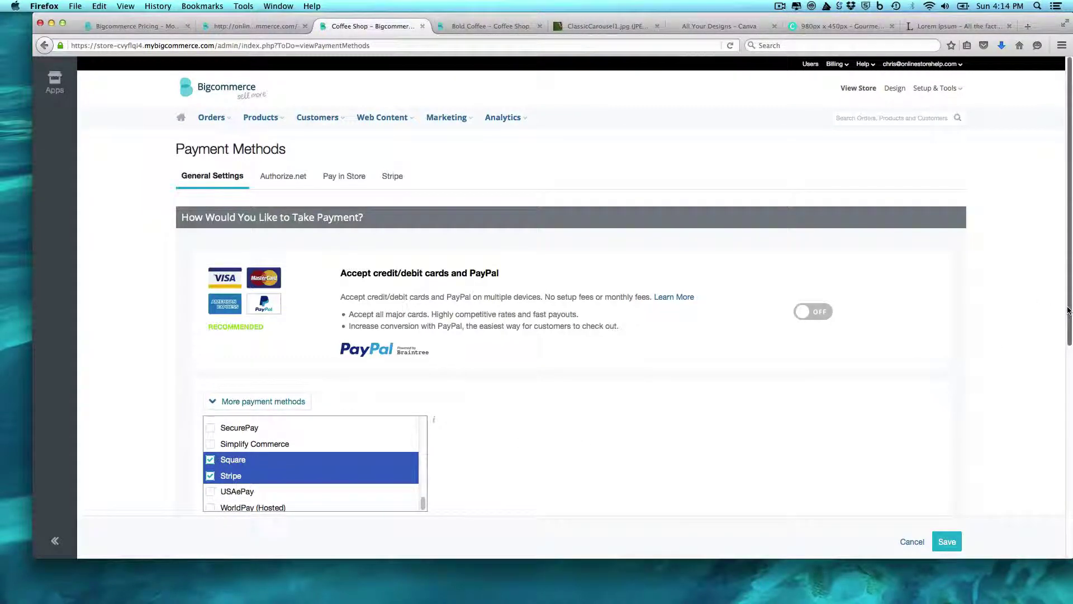
pyautogui.moveTo(1069, 305); pyautogui.dragTo(1071, 397)
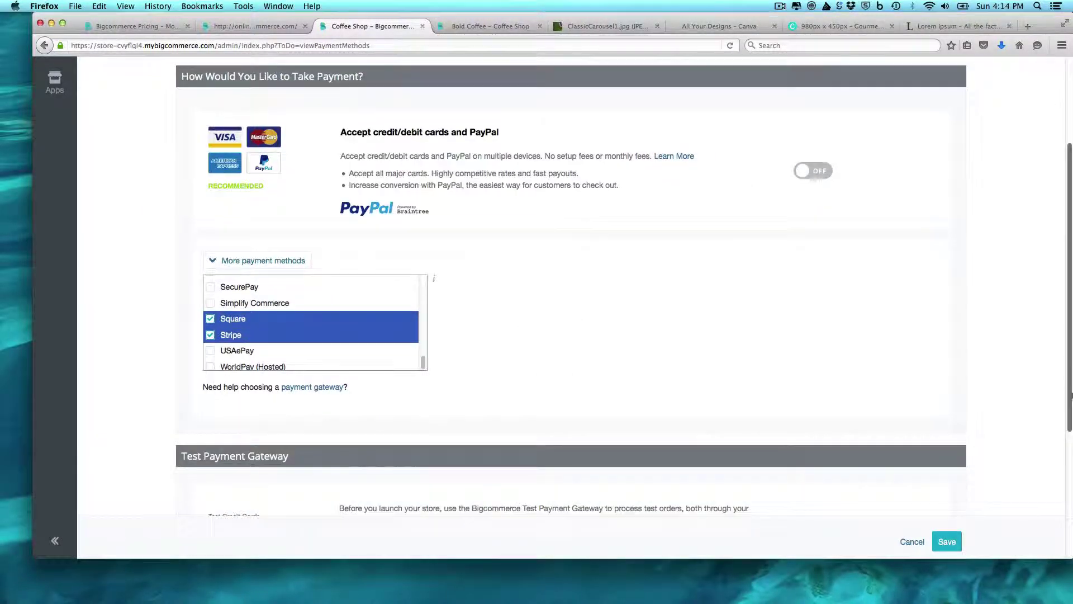
# - Save the payment methods and the Pay in Store settings, dismissing the API Login ID warnings
pyautogui.click(947, 541)
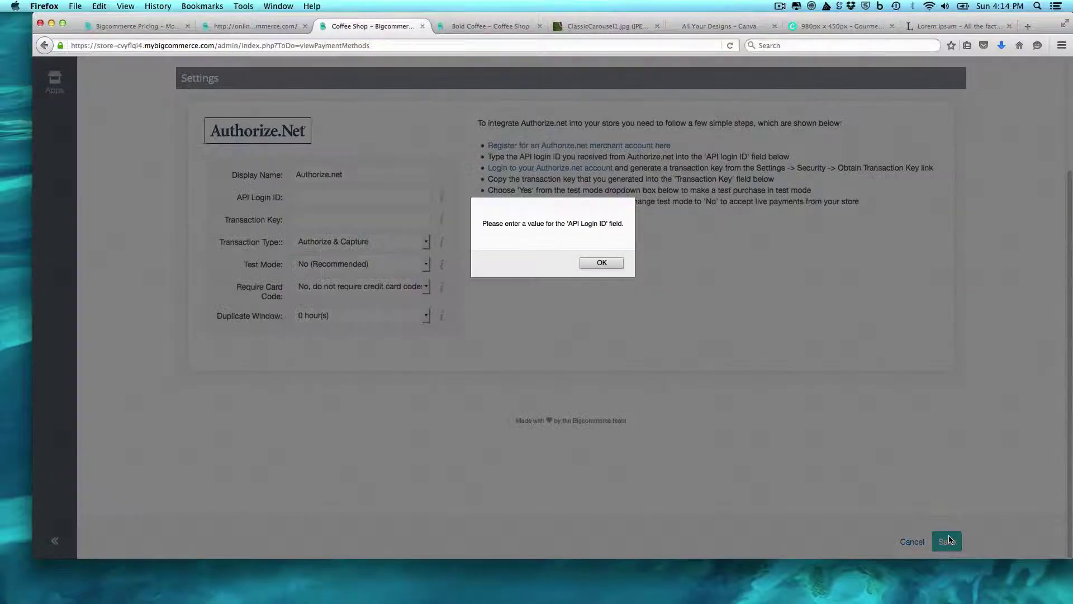
pyautogui.click(609, 266)
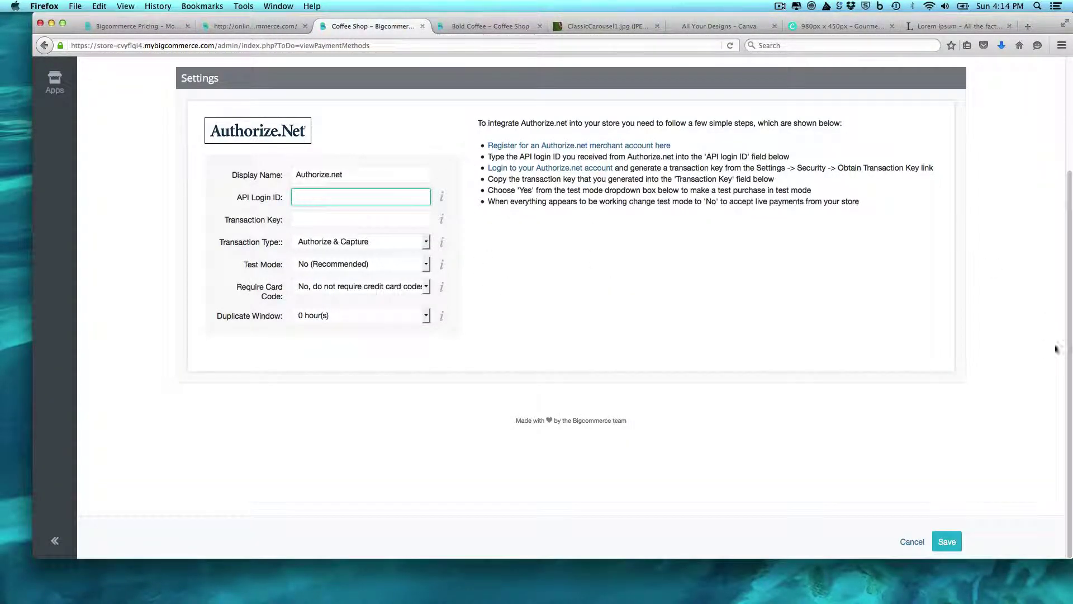
pyautogui.scroll(3, 1059, 346)
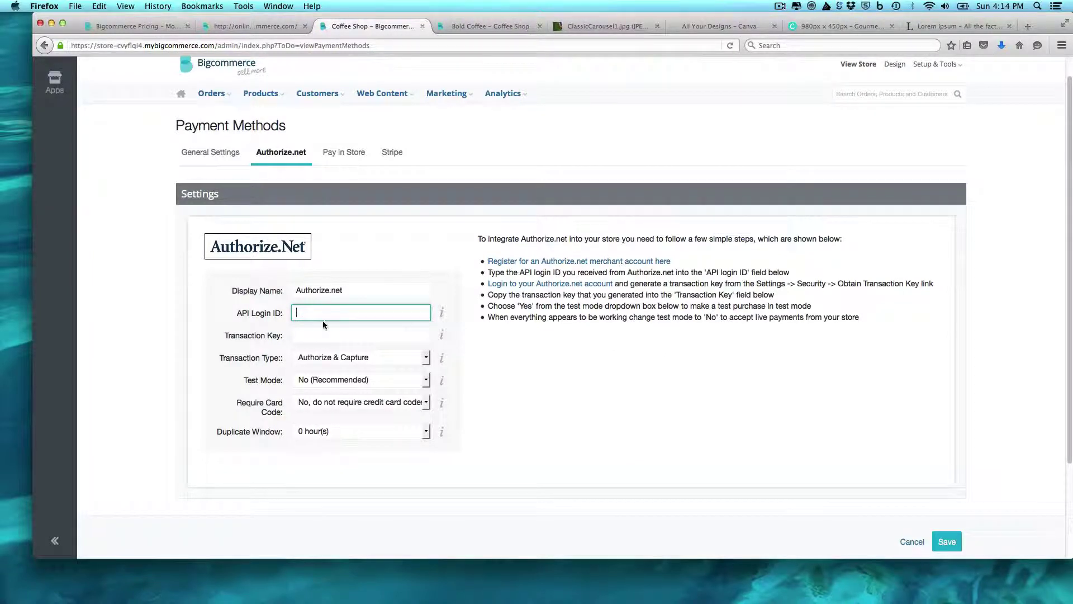
pyautogui.click(345, 152)
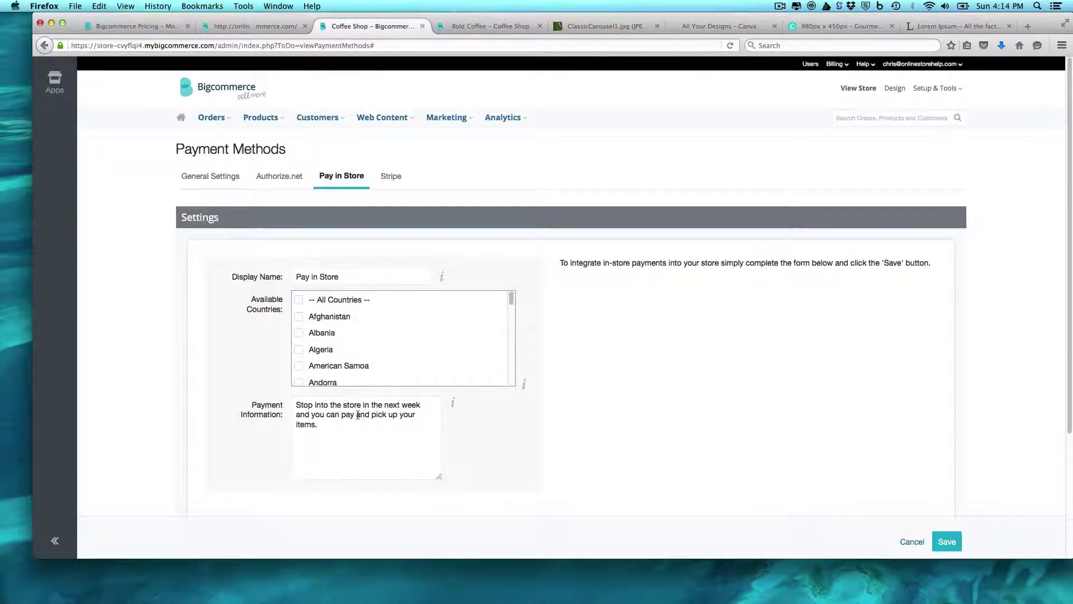
pyautogui.moveTo(511, 297); pyautogui.dragTo(518, 374)
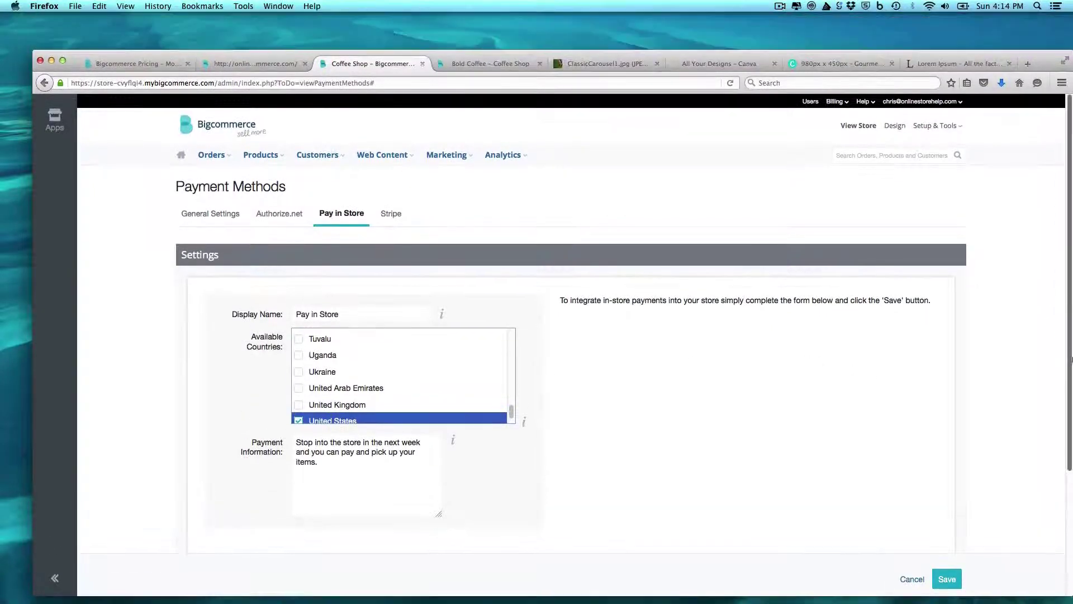
pyautogui.click(948, 579)
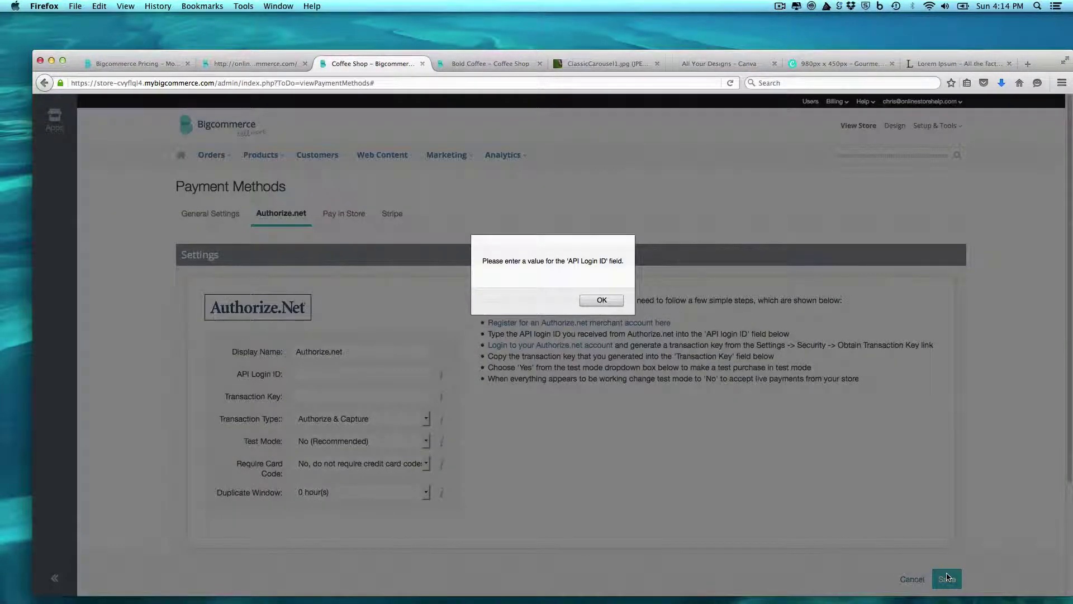
pyautogui.click(608, 301)
# - Untick Authorize.net in General Settings and save the updated payment methods
pyautogui.click(219, 219)
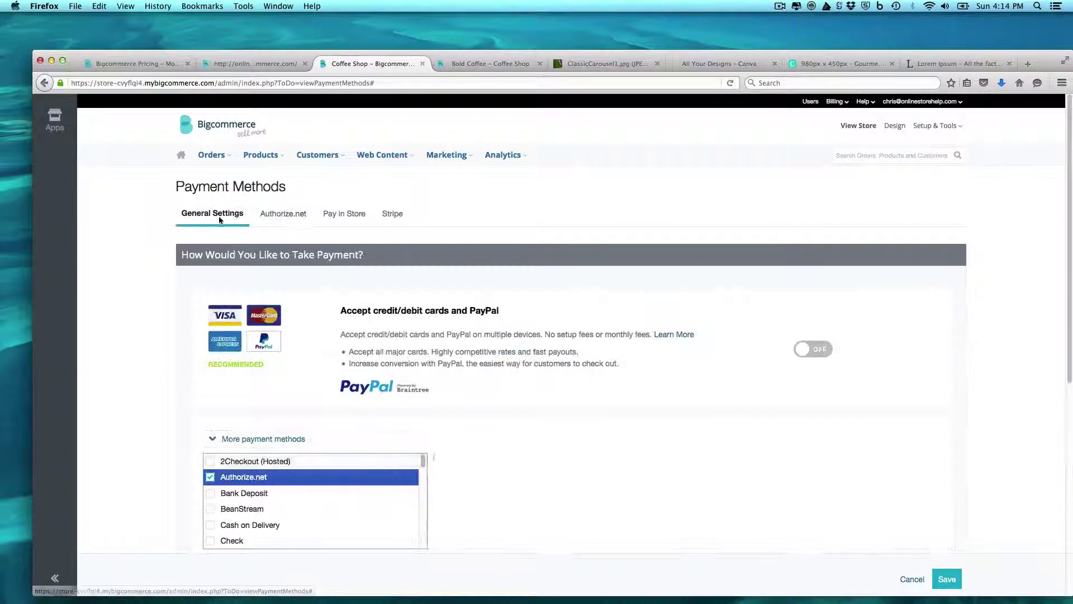
pyautogui.click(241, 477)
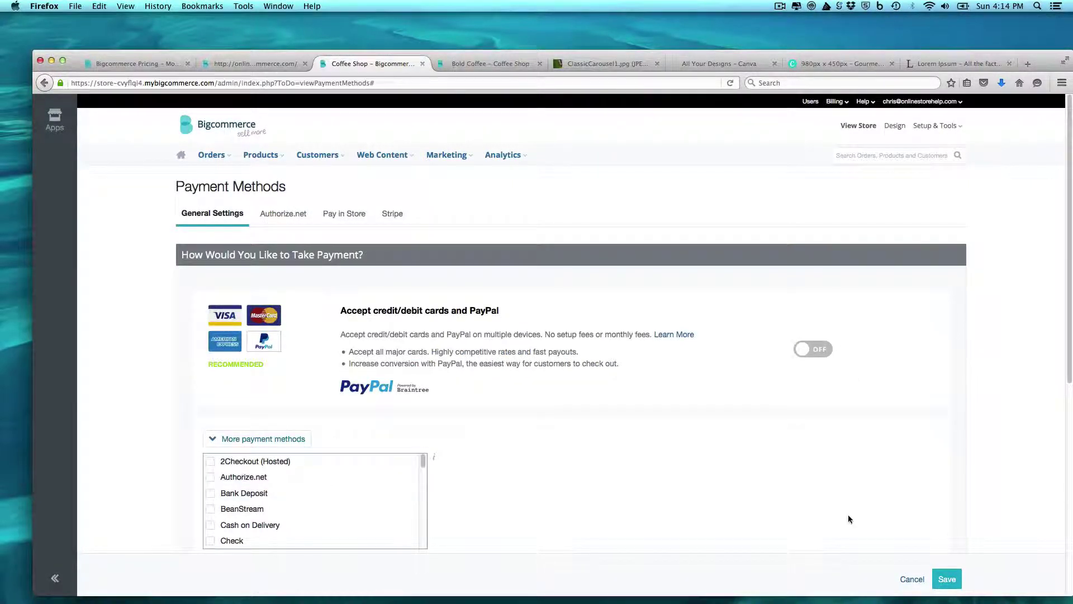
pyautogui.click(950, 576)
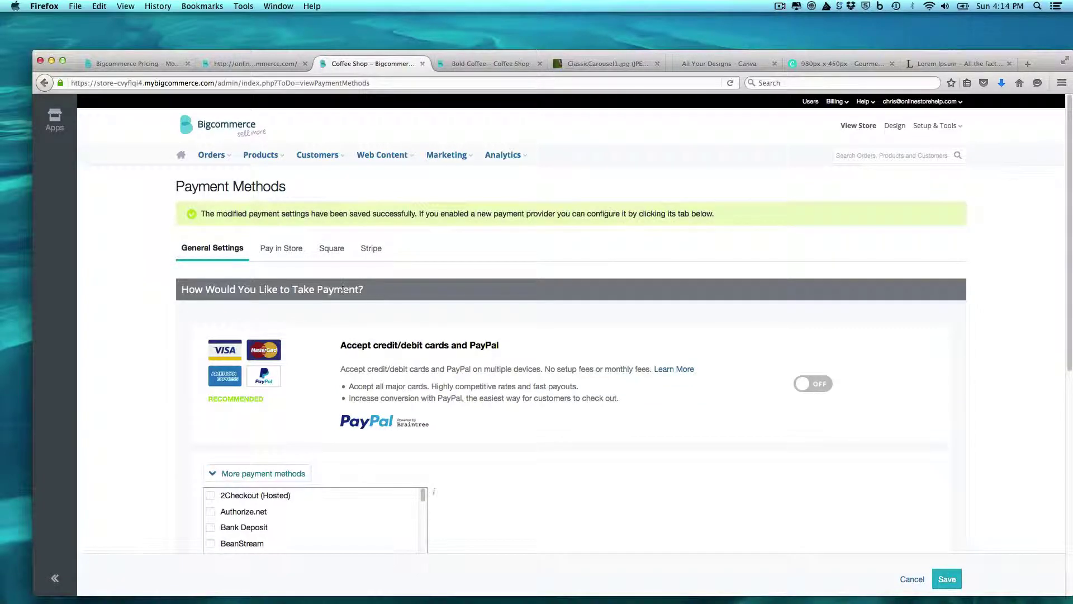
# - Check the Square and Stripe setup pages, then save Pay in Store with United States ticked
pyautogui.click(331, 248)
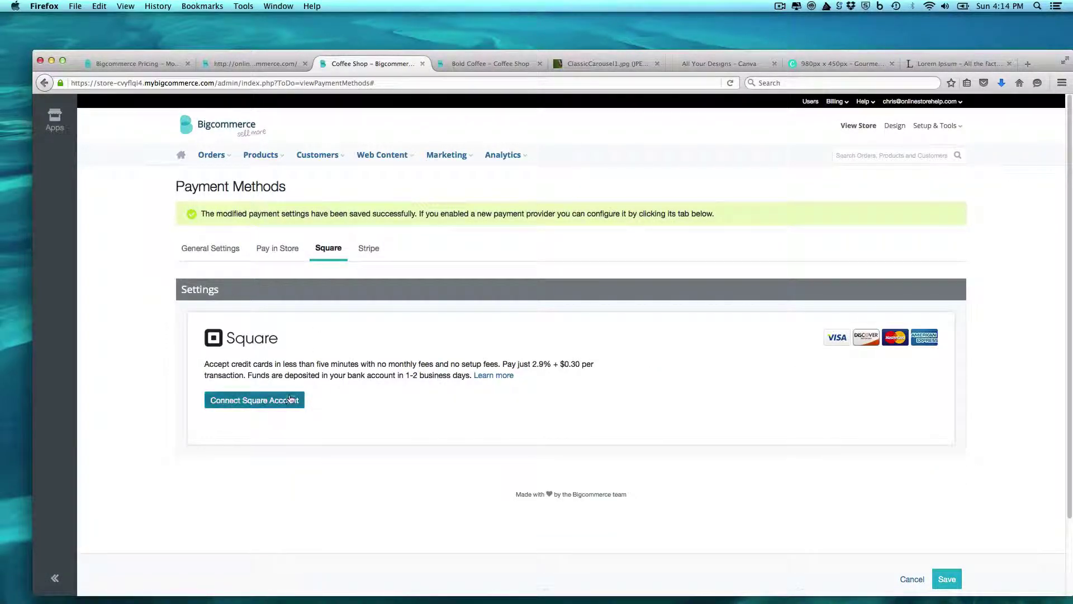
pyautogui.click(368, 250)
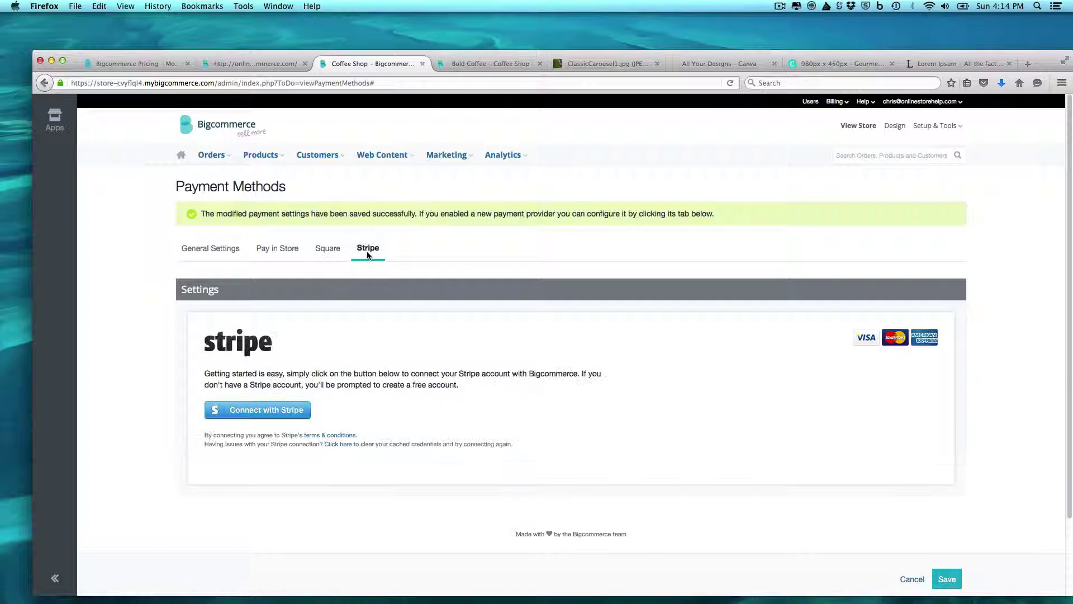
pyautogui.click(275, 250)
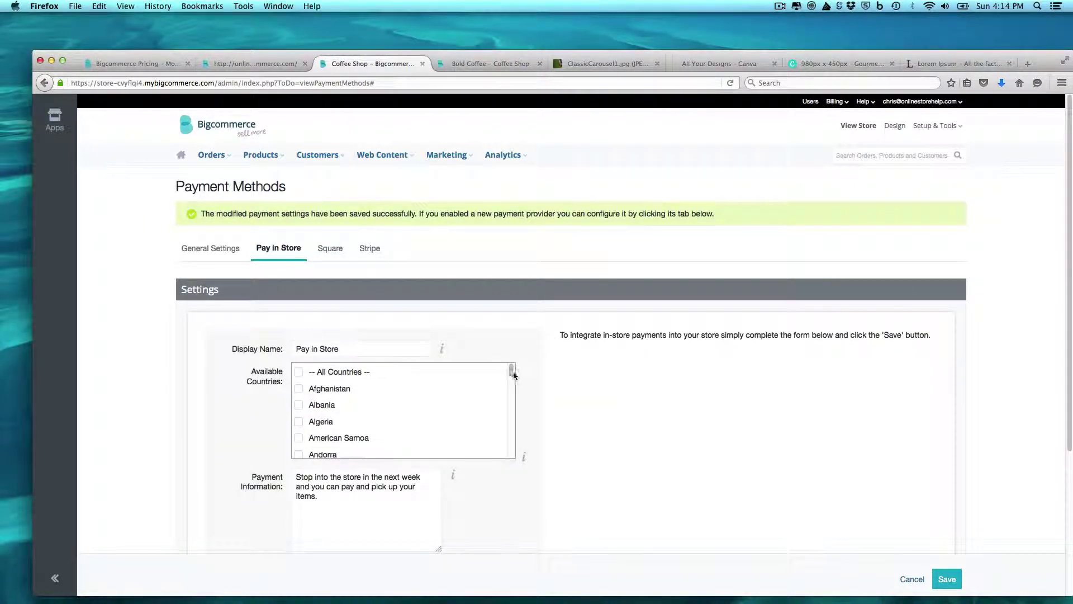
pyautogui.moveTo(513, 373); pyautogui.dragTo(512, 451)
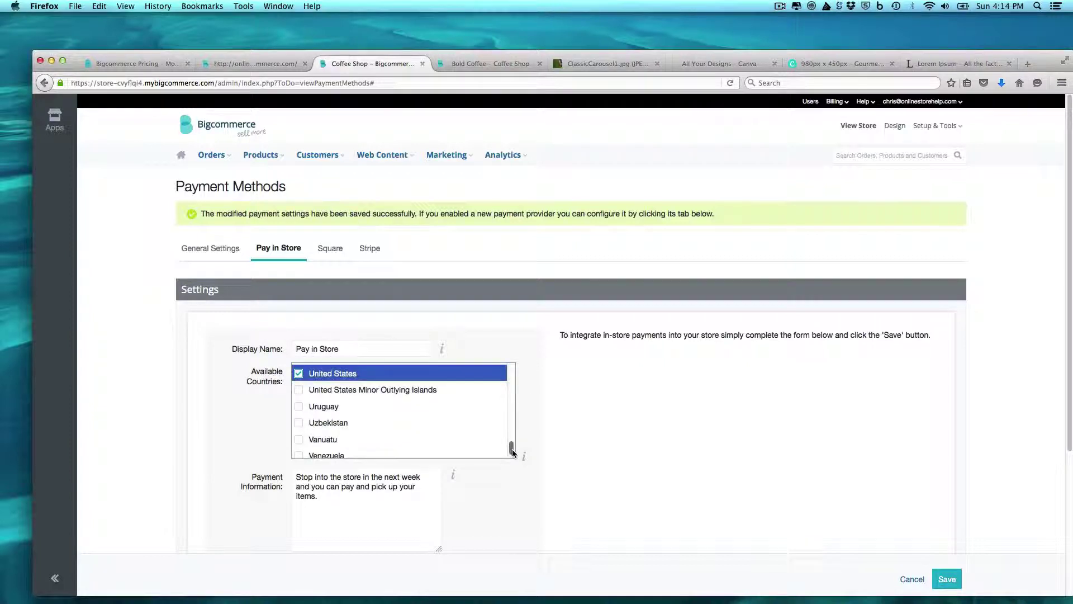
pyautogui.click(947, 579)
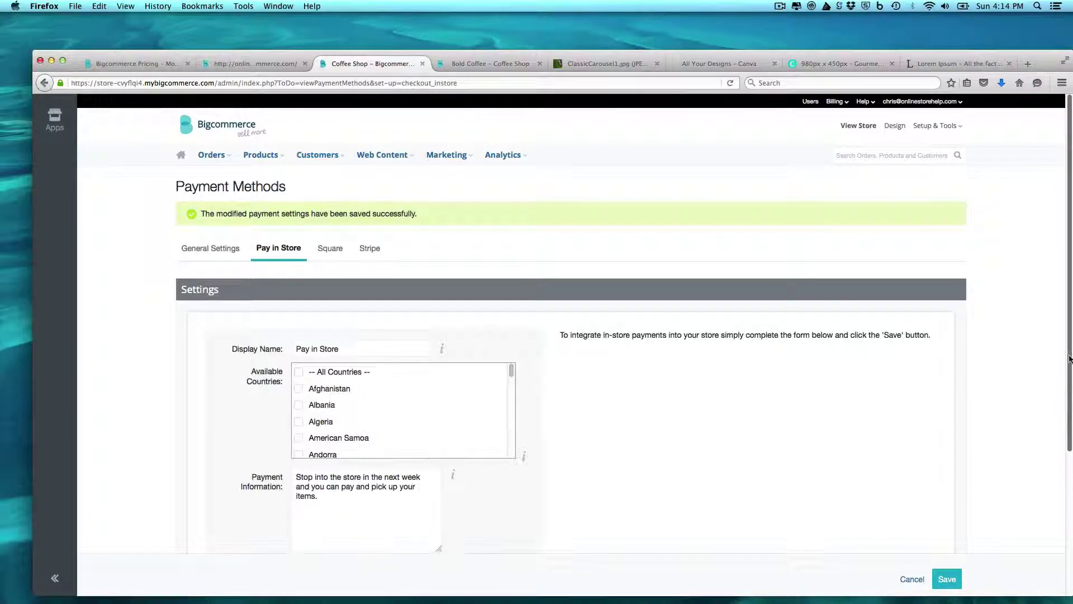
pyautogui.scroll(-3, 1069, 359)
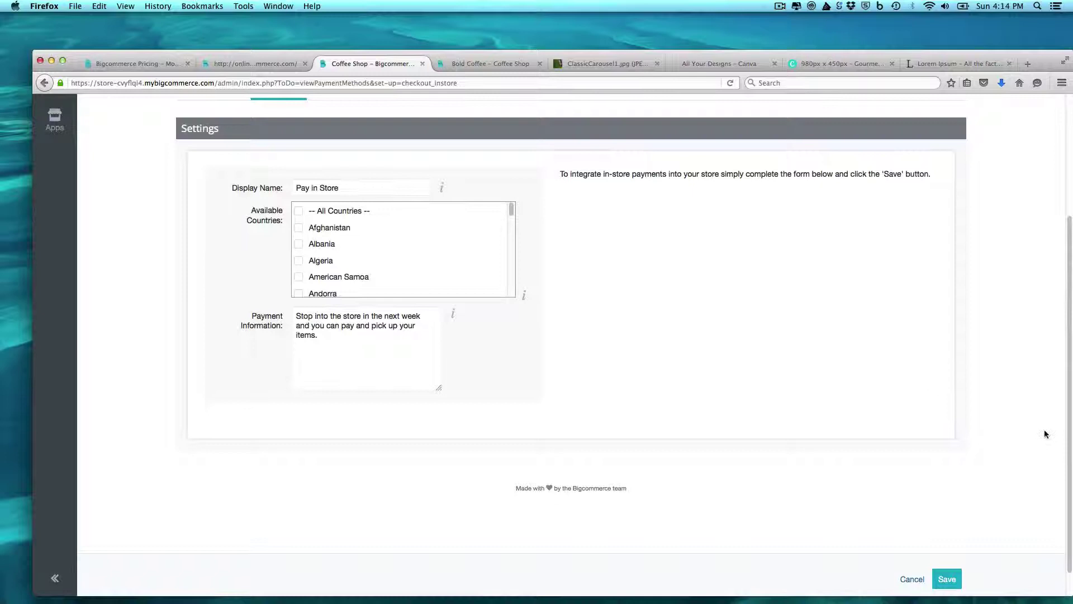
pyautogui.scroll(3, 1045, 430)
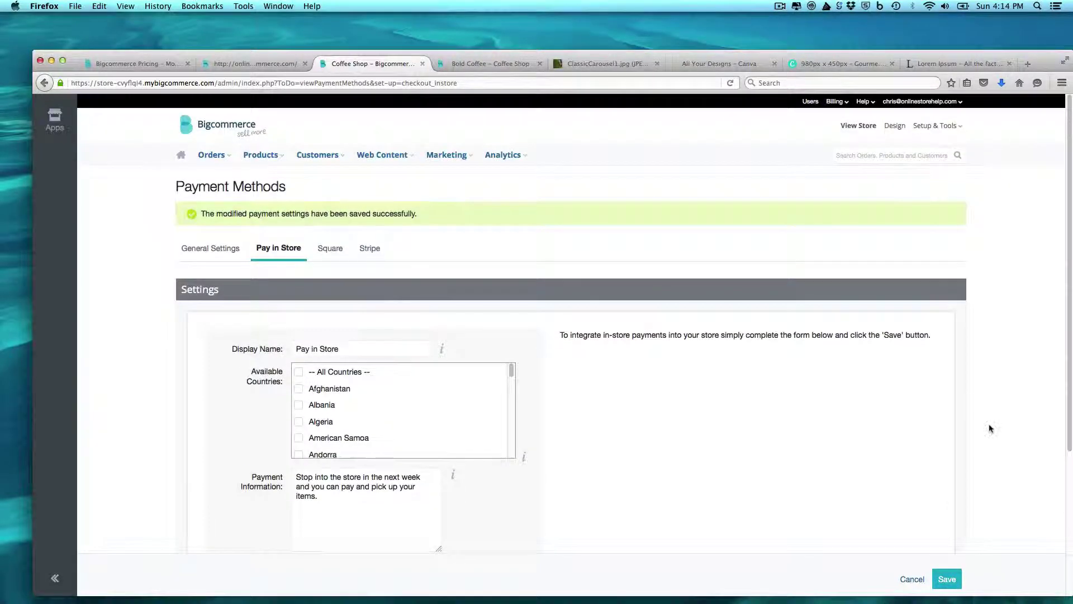
# - Switch the Accept credit/debit cards and PayPal toggle to ON in General Settings
pyautogui.click(218, 256)
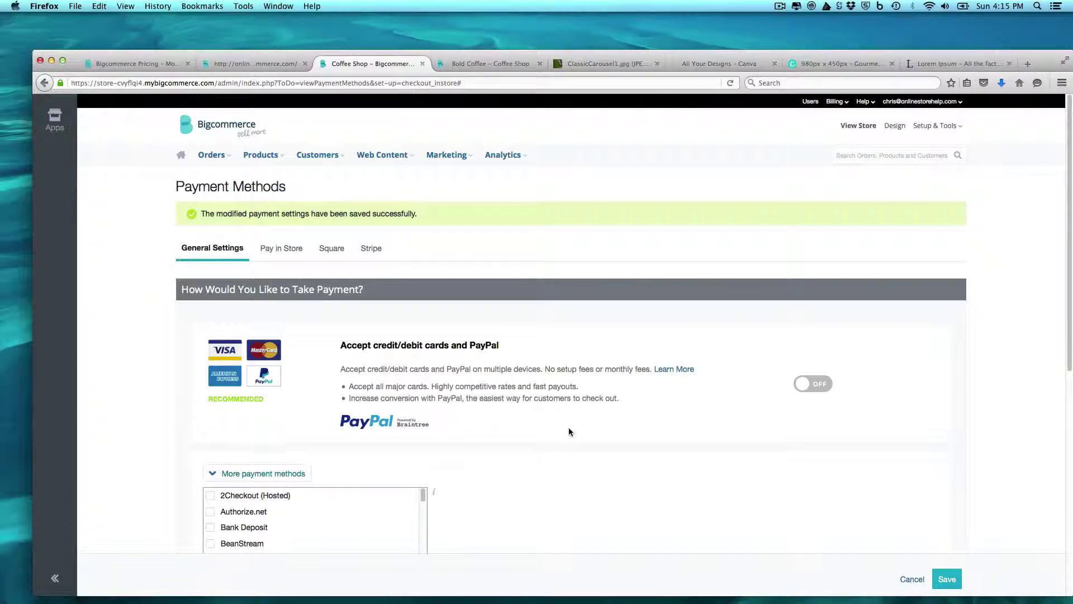
pyautogui.click(805, 385)
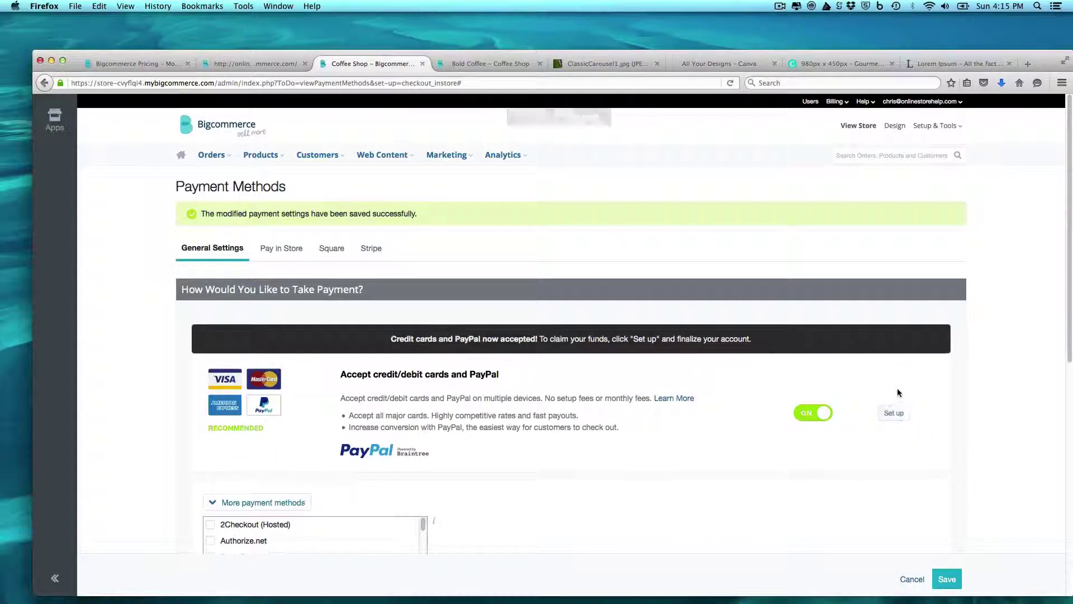
# - Turn off card and PayPal payments, start a Square account connection, then view Stripe settings
pyautogui.click(794, 414)
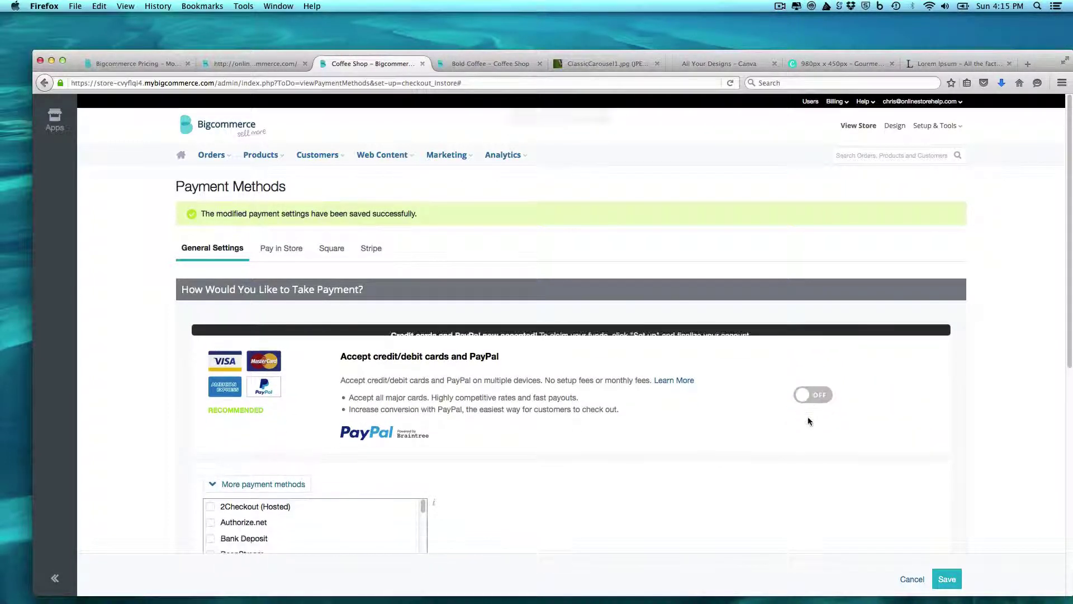
pyautogui.click(329, 257)
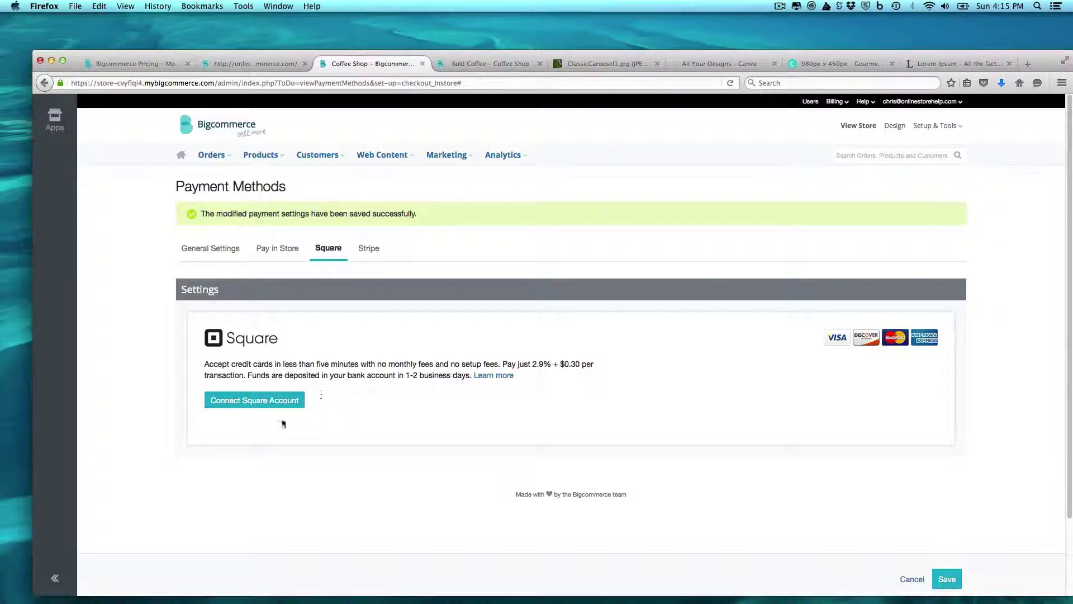
pyautogui.click(283, 407)
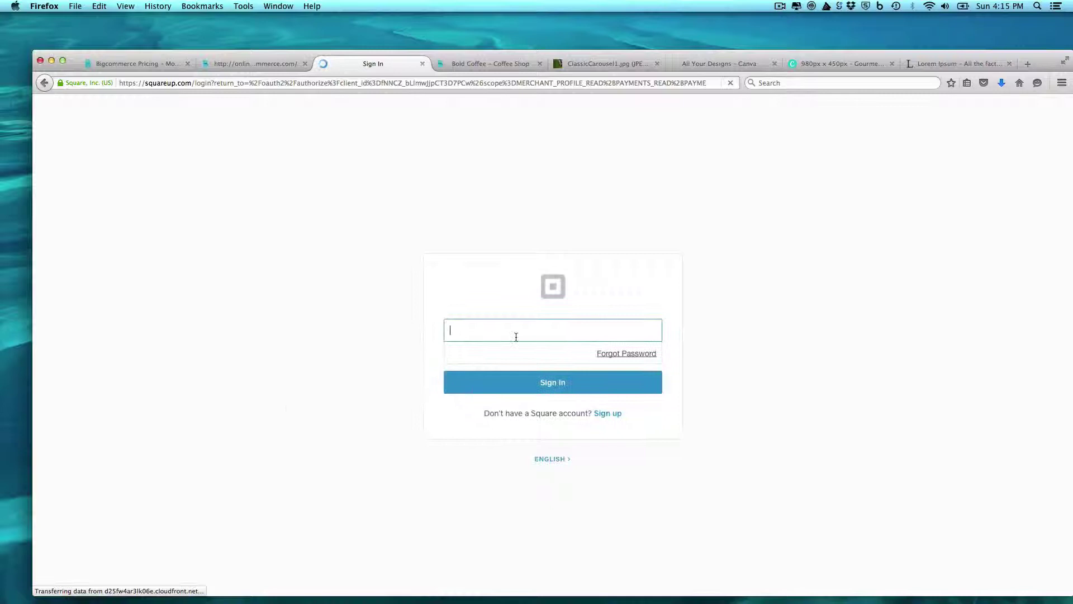
pyautogui.click(44, 82)
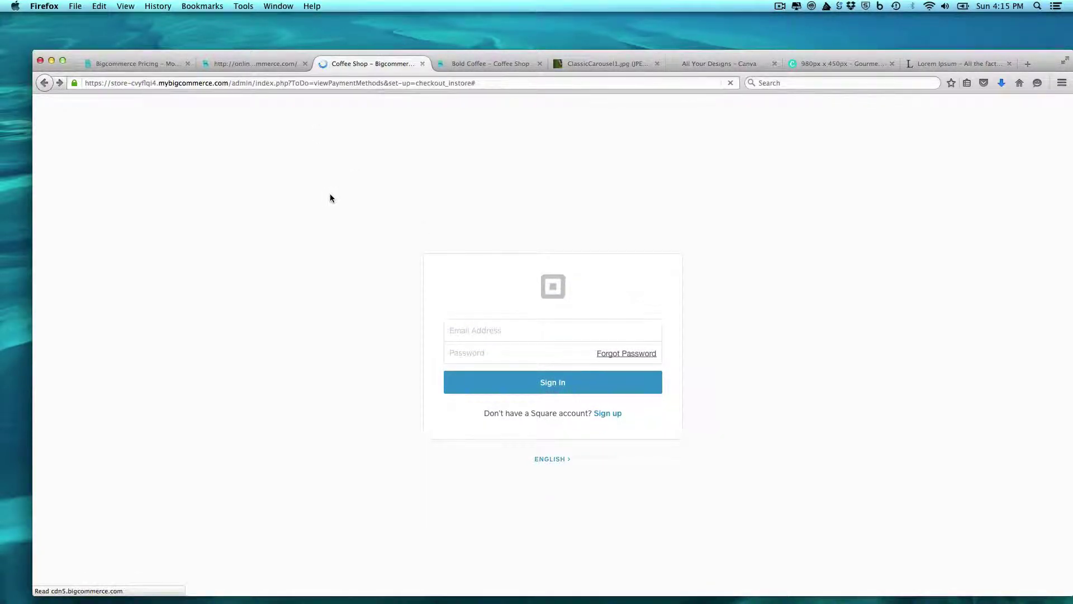
pyautogui.click(371, 213)
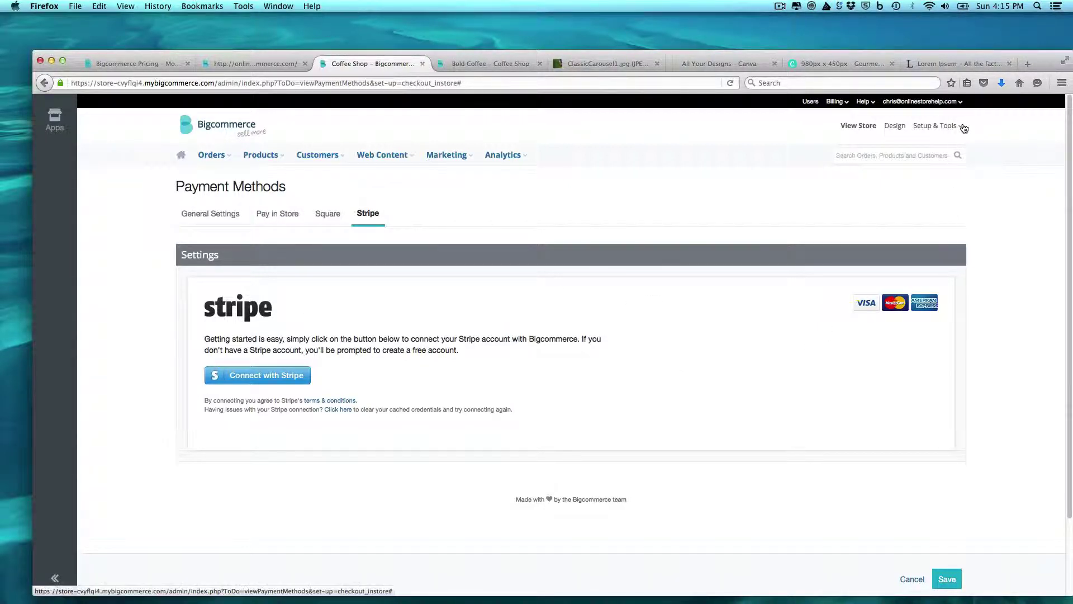
# - Open the Shipping Manager and scroll to the Honolulu Wholesale, Local Illinois and California zones
pyautogui.moveTo(941, 125)
pyautogui.click(630, 208)
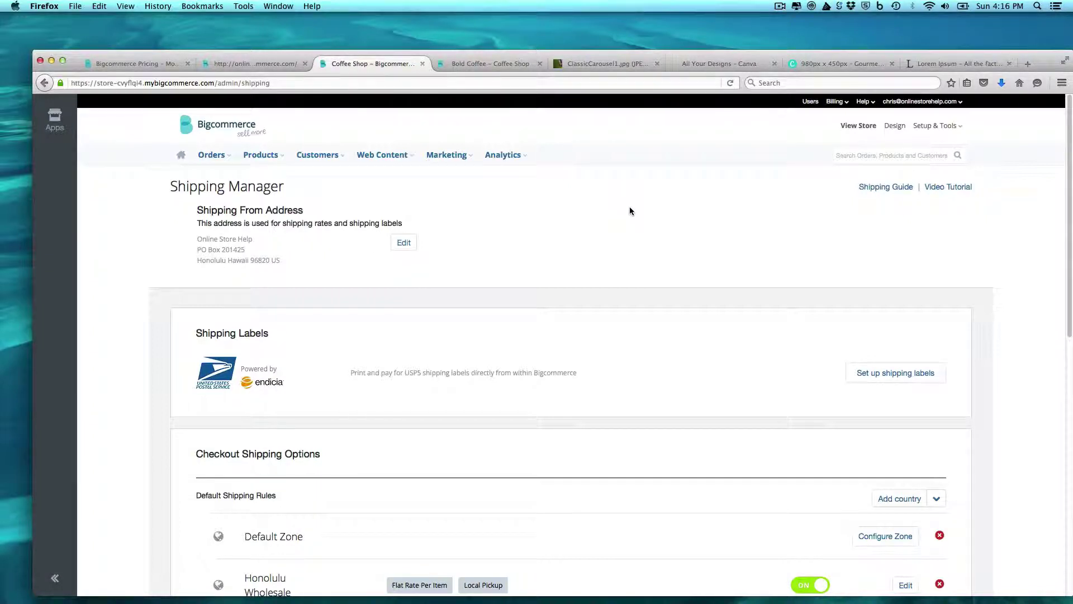
pyautogui.scroll(-6, 629, 211)
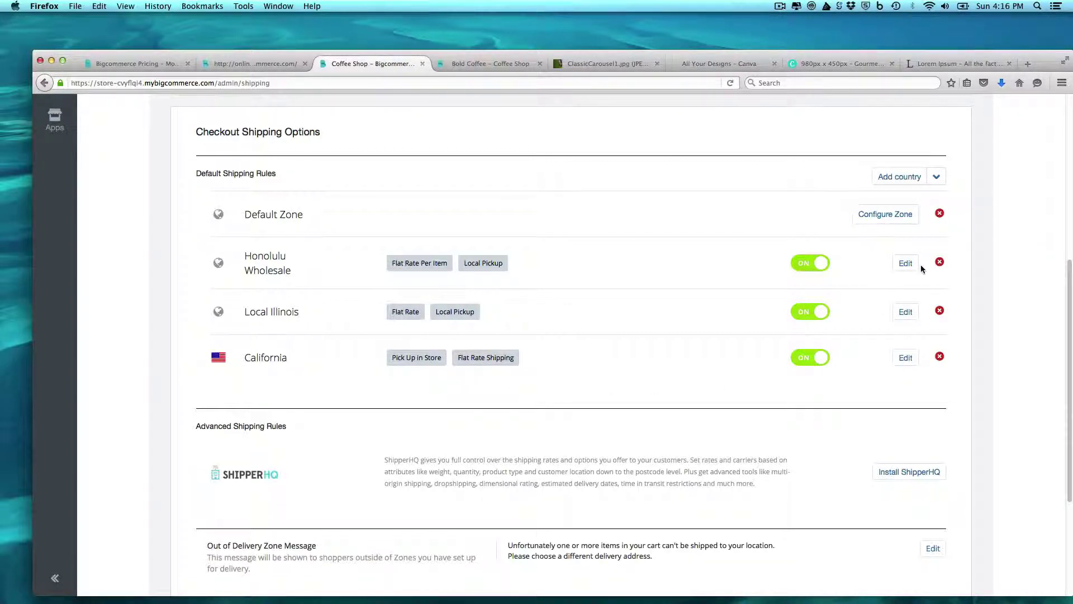
# - Open the California zone's shipping charges and scroll through the USPS, FedEx and UPS quotes
pyautogui.click(907, 361)
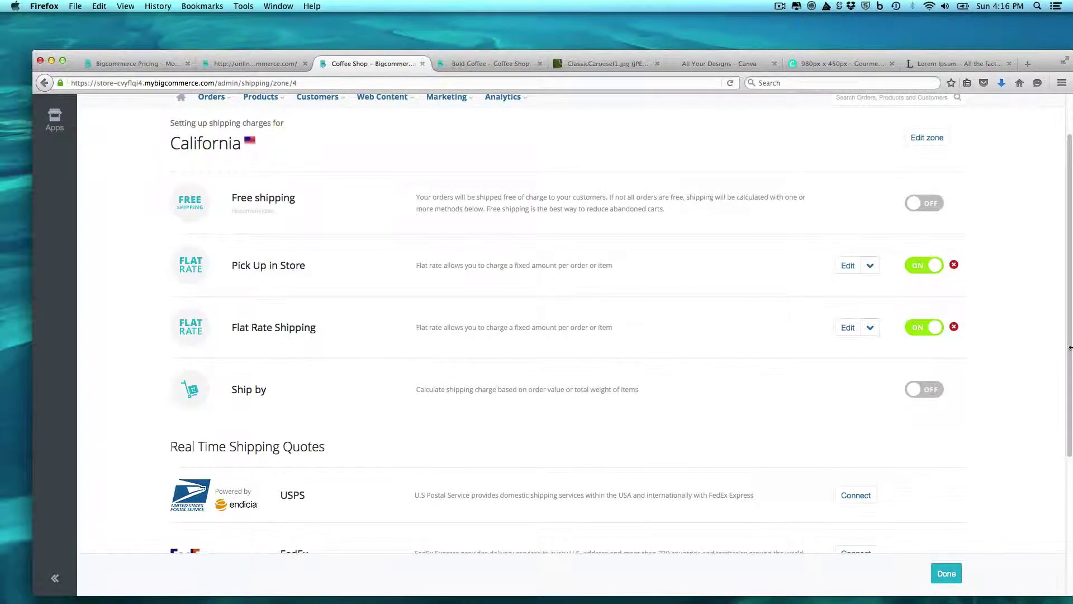
pyautogui.scroll(-4, 1035, 395)
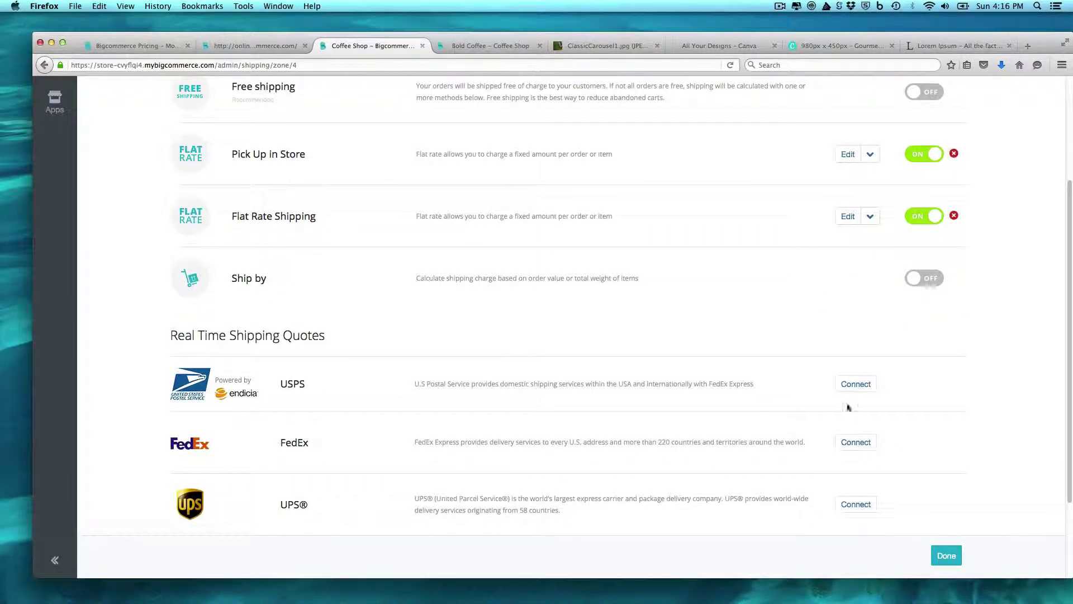
pyautogui.scroll(-3, 1069, 431)
pyautogui.moveTo(1070, 480); pyautogui.dragTo(1066, 298)
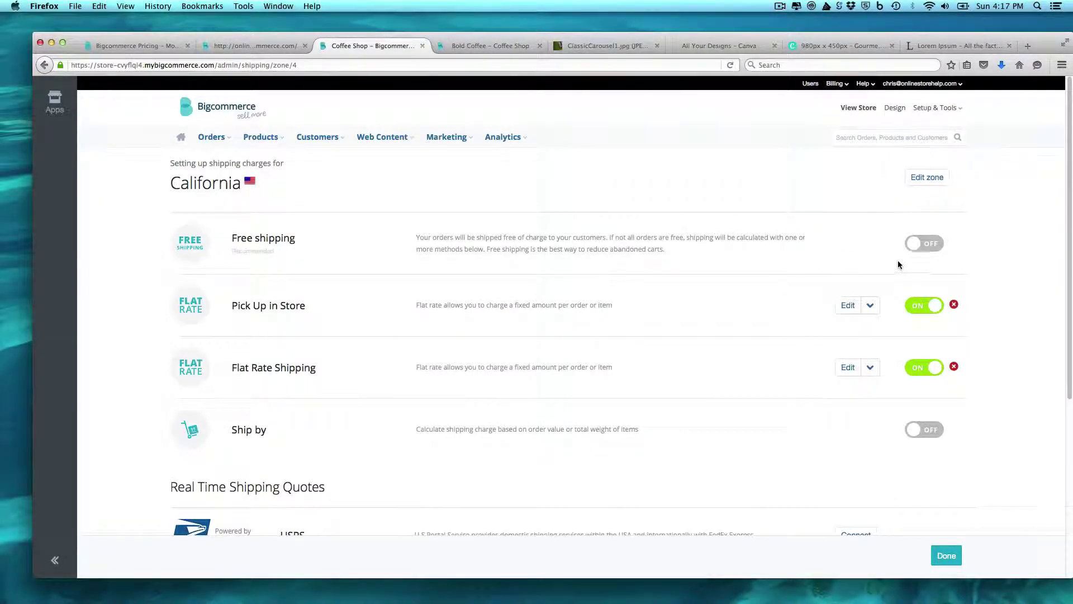
pyautogui.click(844, 305)
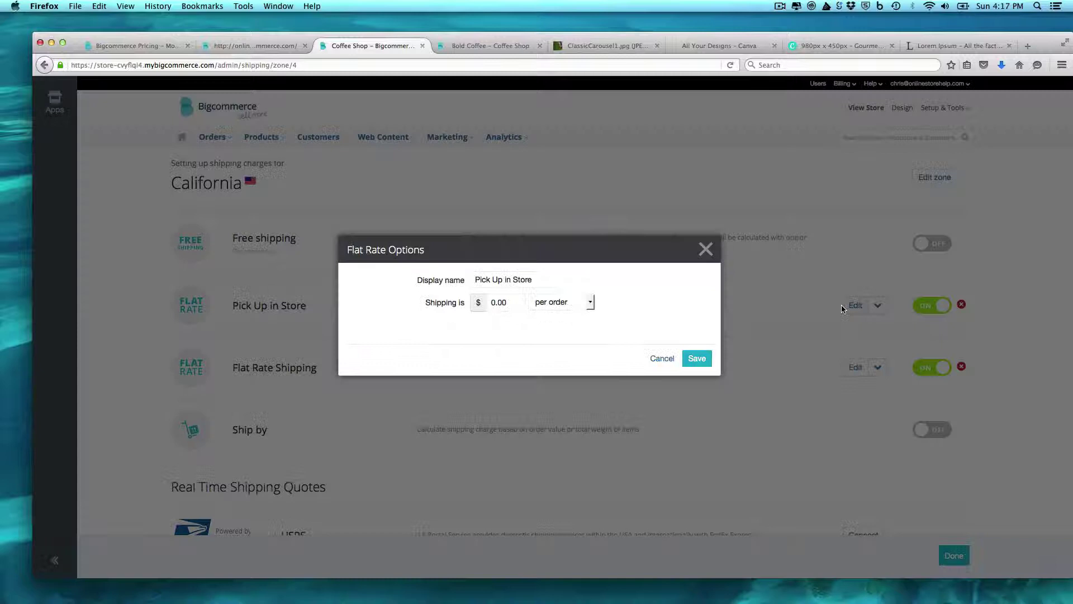
pyautogui.click(711, 381)
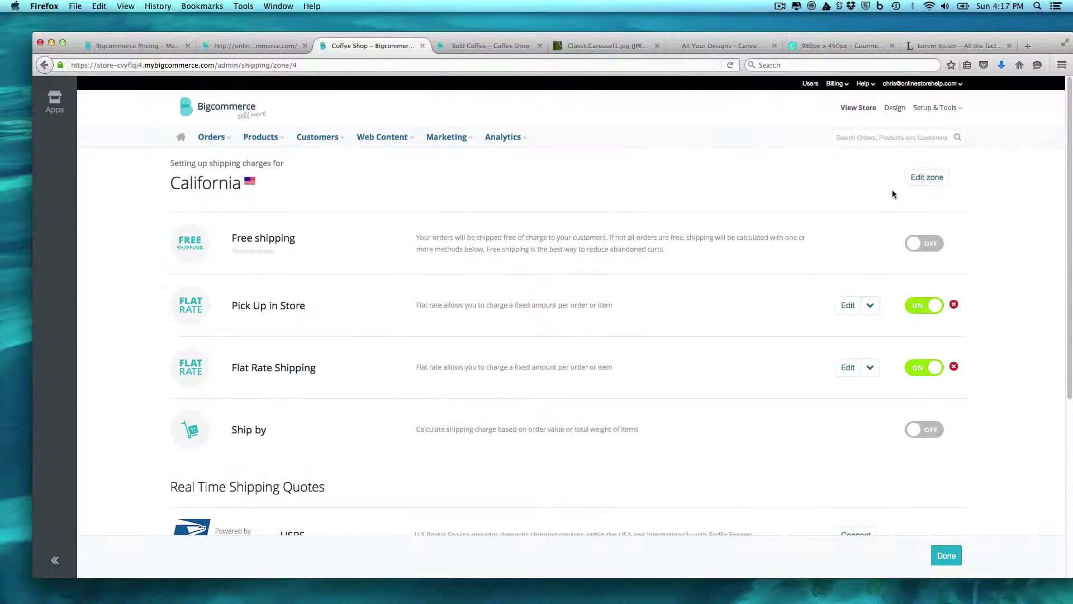
pyautogui.click(923, 181)
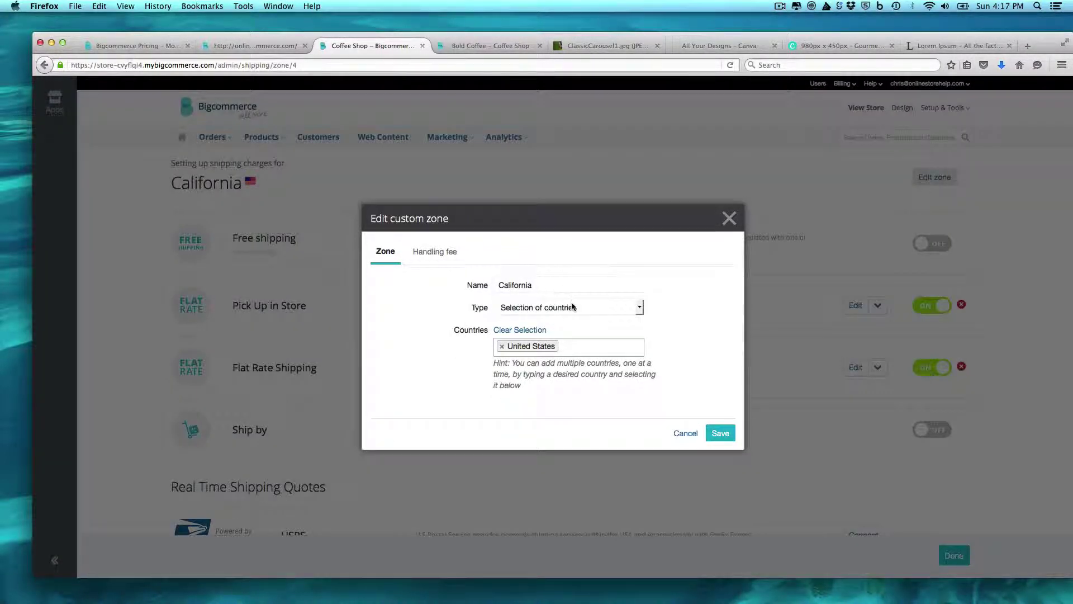
pyautogui.click(633, 309)
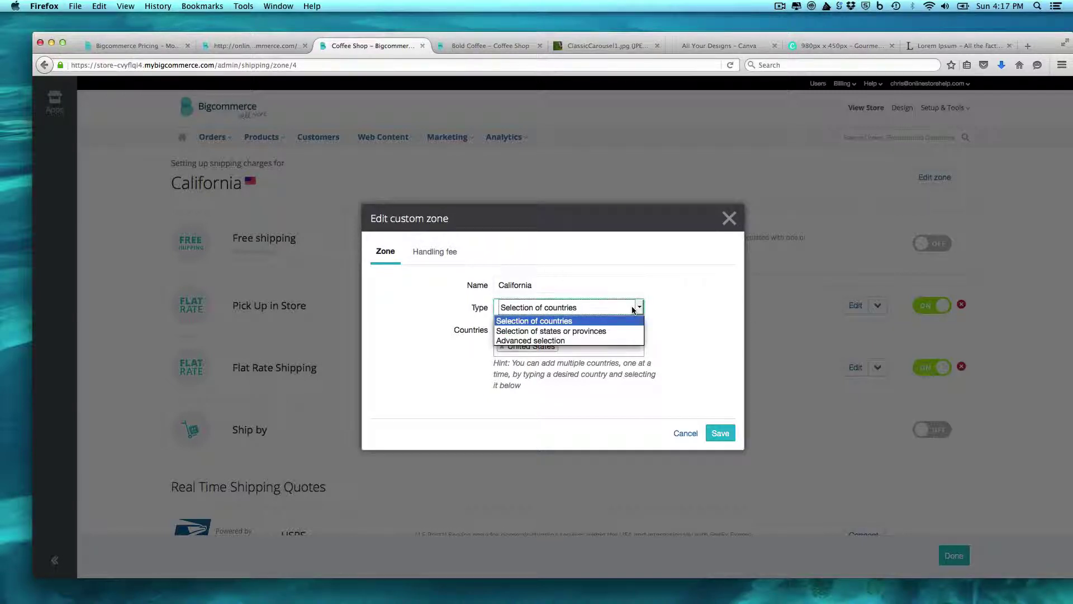
pyautogui.click(578, 341)
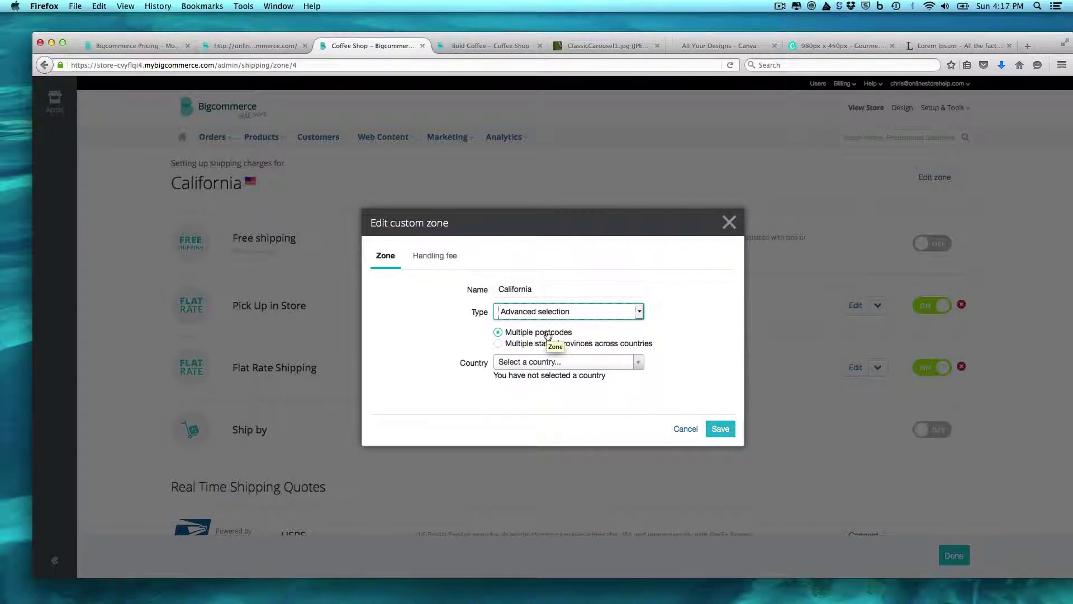
pyautogui.click(687, 429)
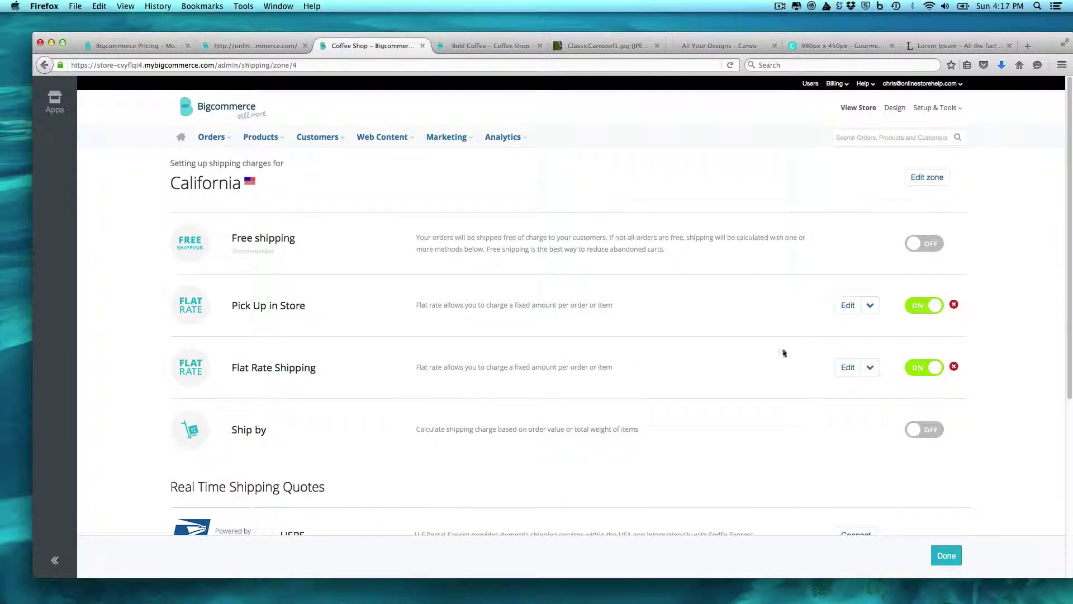
# - Open the Tax settings and scroll the General tab to view manual calculation and billing-address options
pyautogui.moveTo(953, 112)
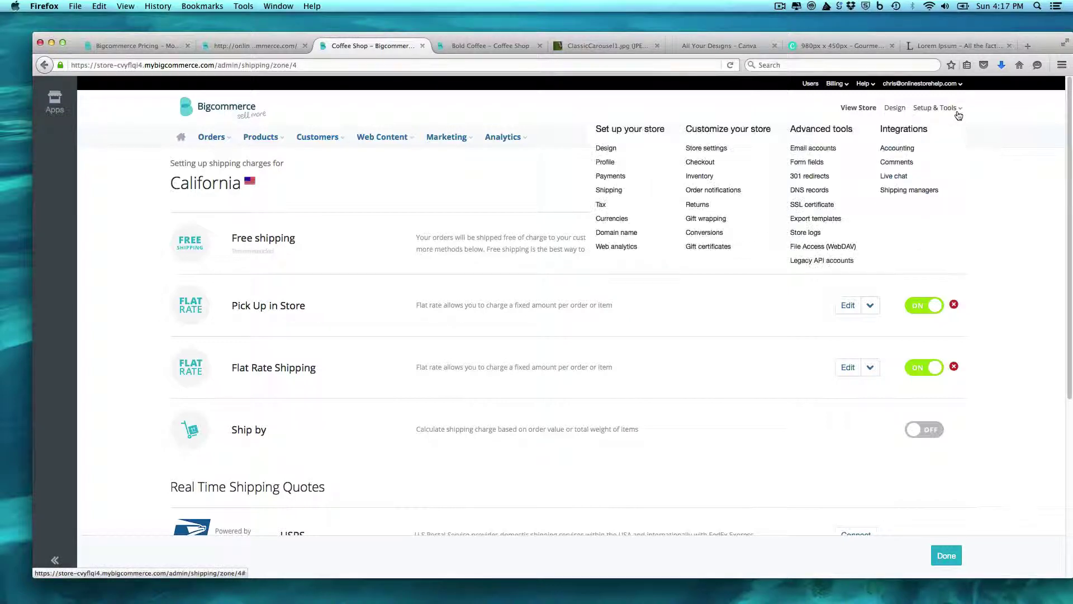
pyautogui.click(604, 204)
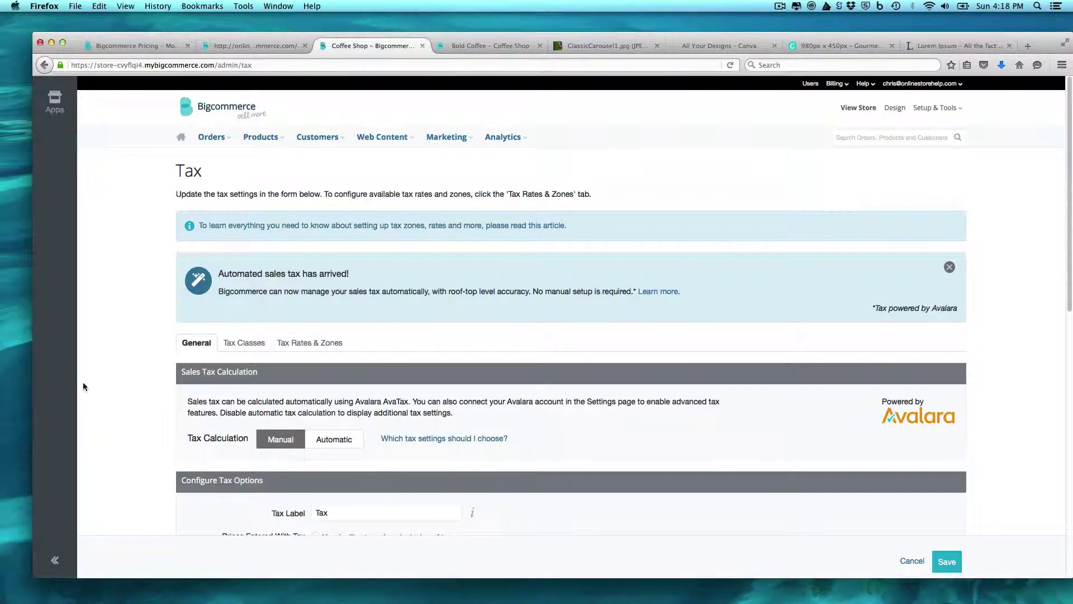
pyautogui.scroll(-5, 82, 381)
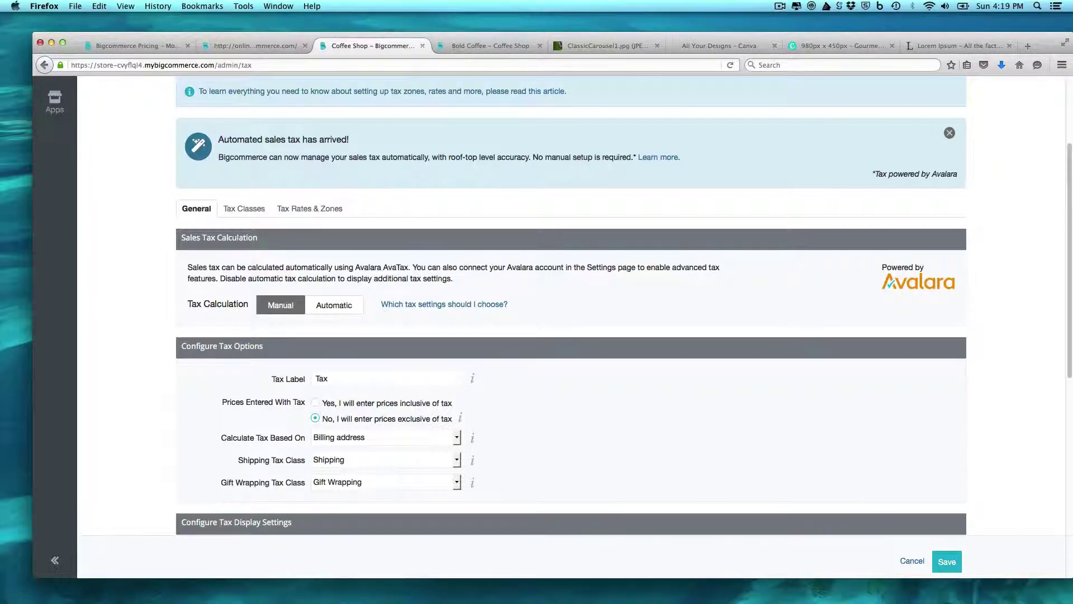
pyautogui.click(250, 213)
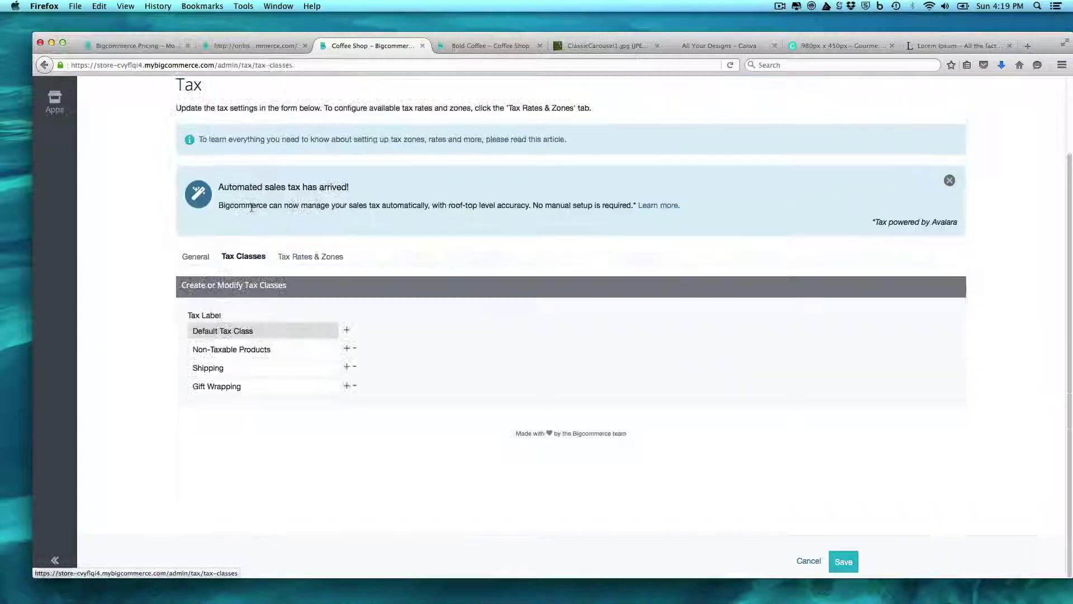
pyautogui.click(317, 257)
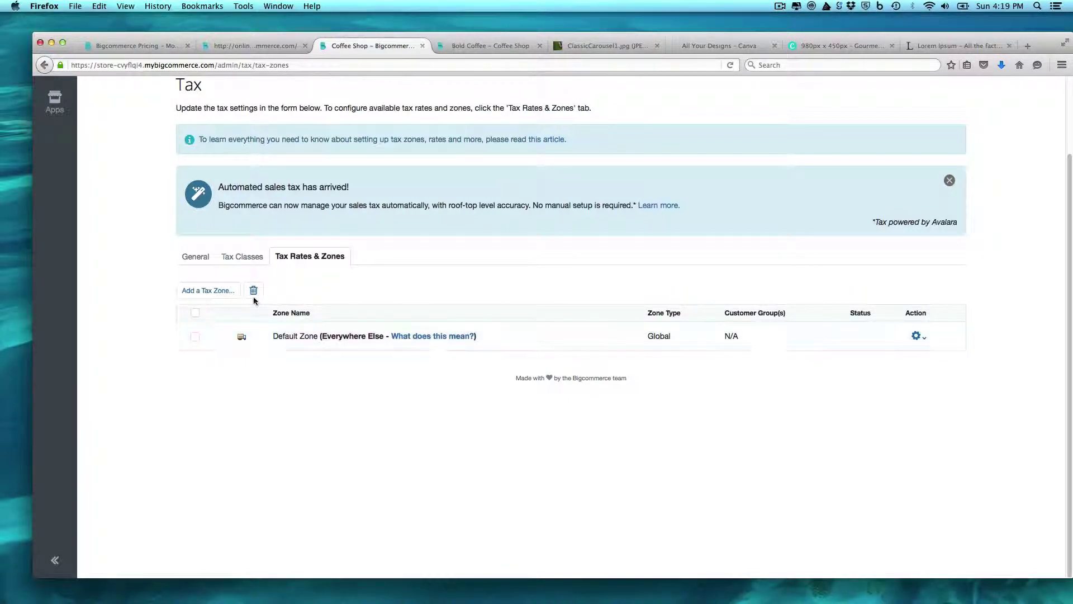
pyautogui.click(201, 260)
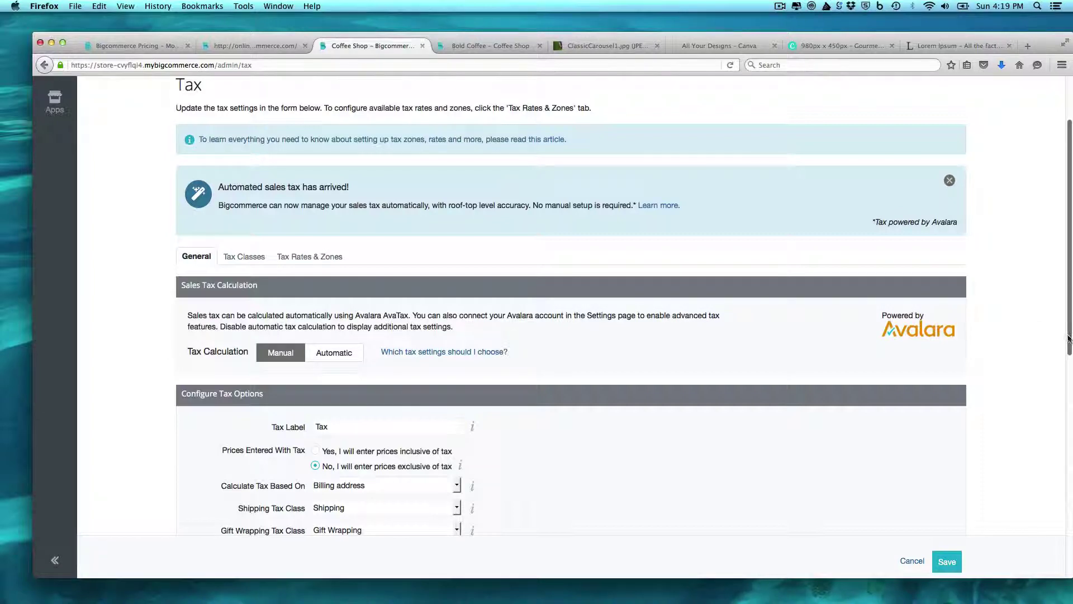
pyautogui.moveTo(1069, 339); pyautogui.dragTo(1070, 547)
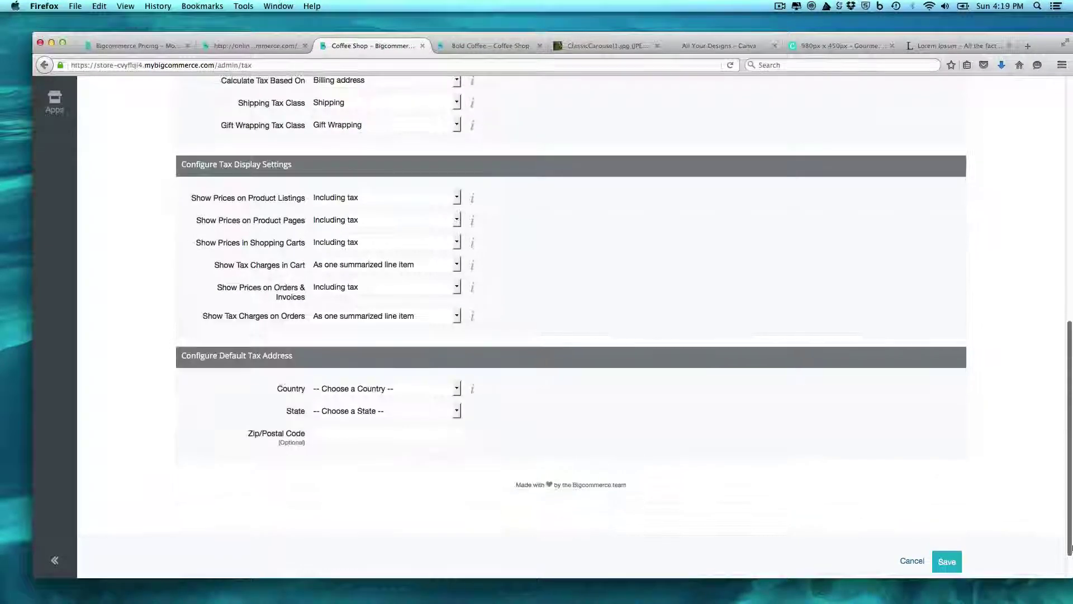
pyautogui.scroll(15, 1003, 174)
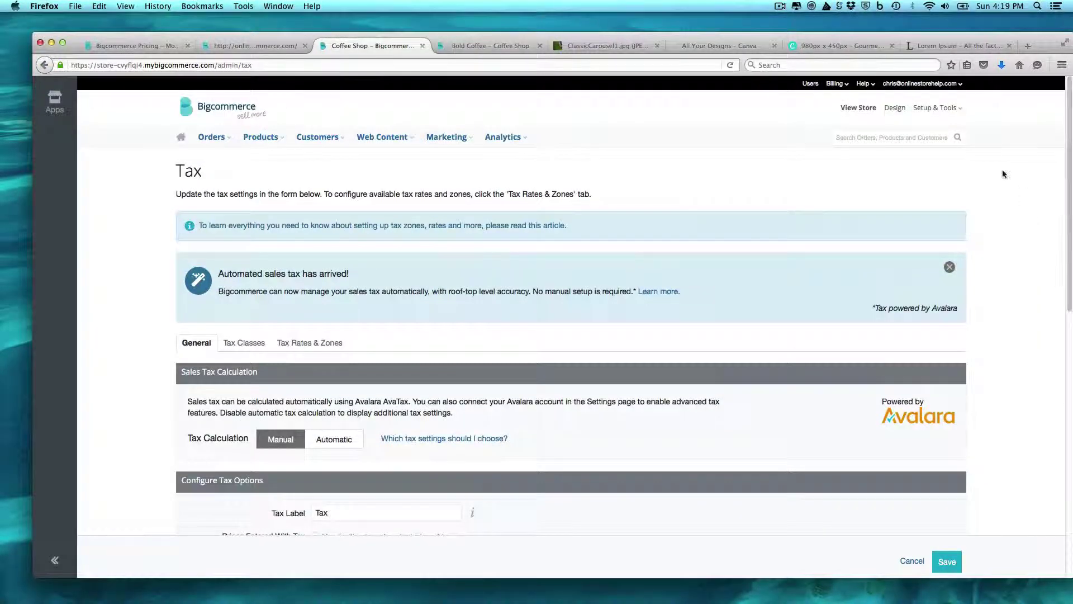
pyautogui.click(959, 111)
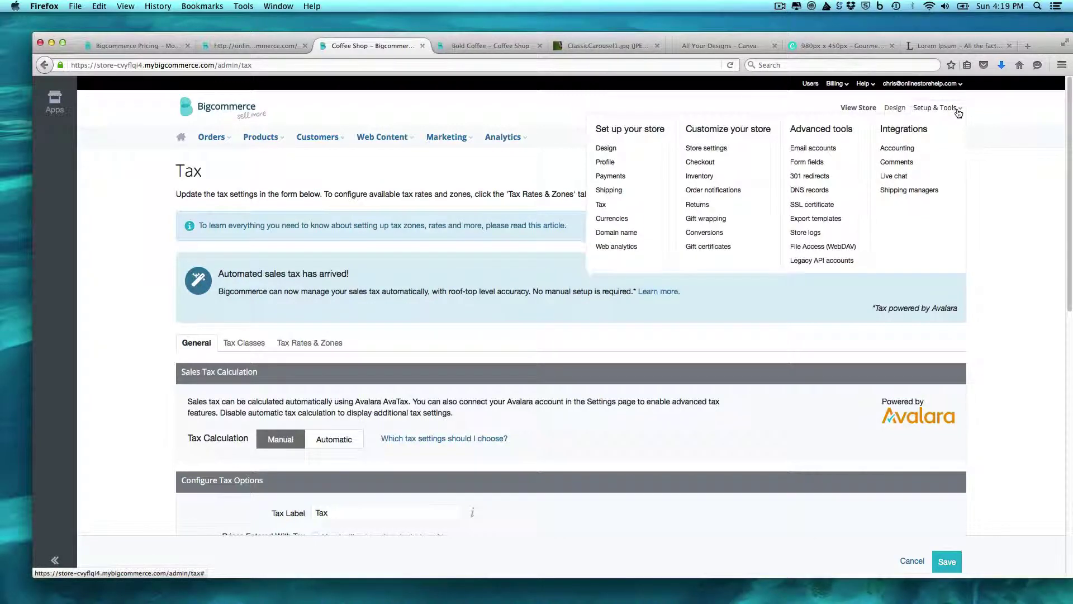